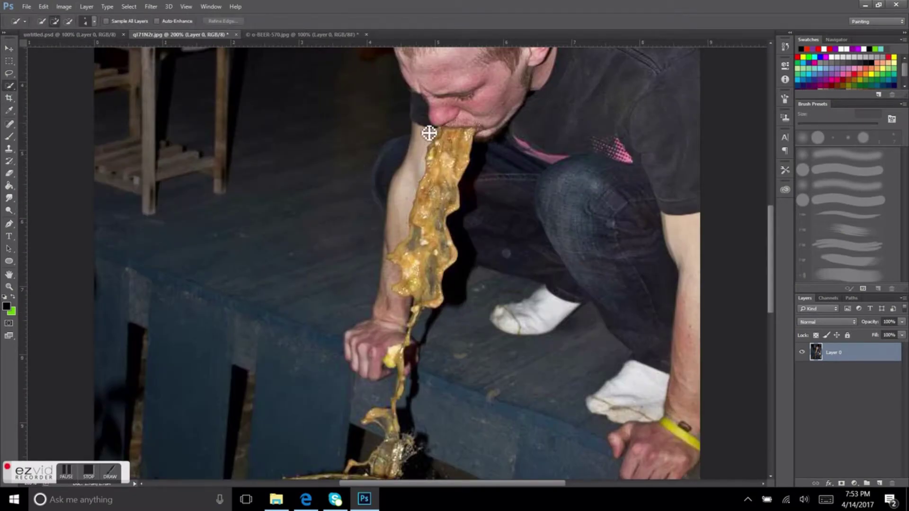
Step: Quick-select the yellow vomit stream and drag it into the untitled.psd golfer photo
drag(428, 133, 400, 261)
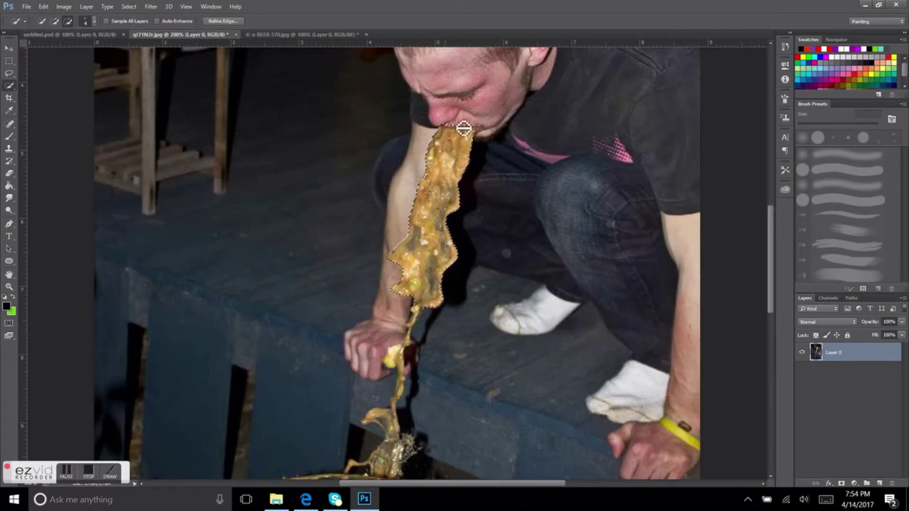
key(v)
drag(426, 213, 318, 220)
key(ctrl+plus)
Step: Move the vomit layer onto the golfer's shoulder, toggling the background layer to check placement
key(e)
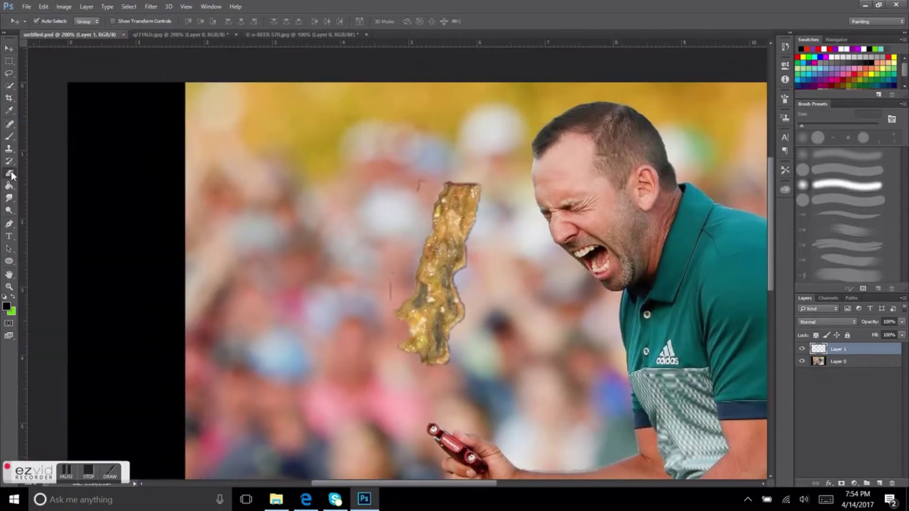
click(801, 361)
key(ctrl+plus)
drag(193, 244, 497, 293)
drag(633, 255, 512, 260)
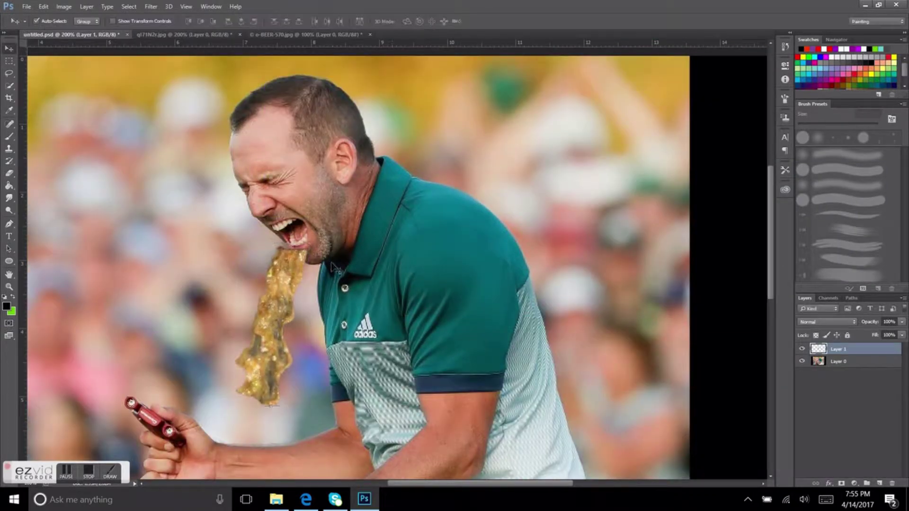
Step: Nudge the stream up into the golfer's mouth and erase its edge there
drag(333, 266, 330, 238)
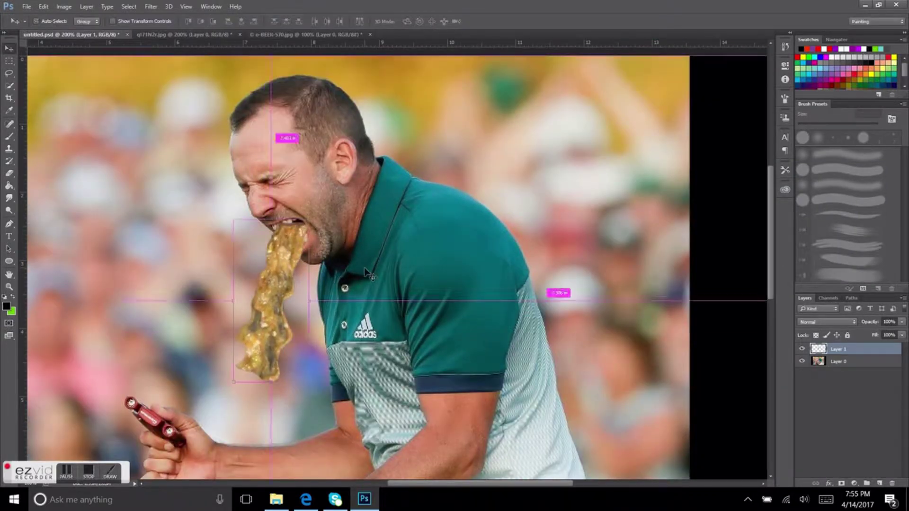
key(e)
drag(882, 334, 876, 336)
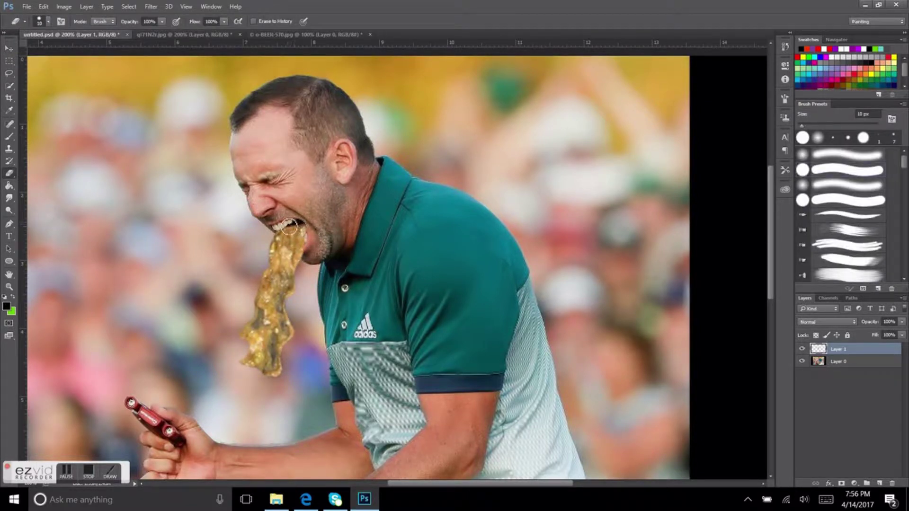
Step: Fade the vomit layer to 33% opacity and erase excess around the golfer's lips
click(9, 49)
key(e)
mouse_move(906, 328)
mouse_down()
mouse_move(869, 331)
mouse_move(900, 334)
mouse_up()
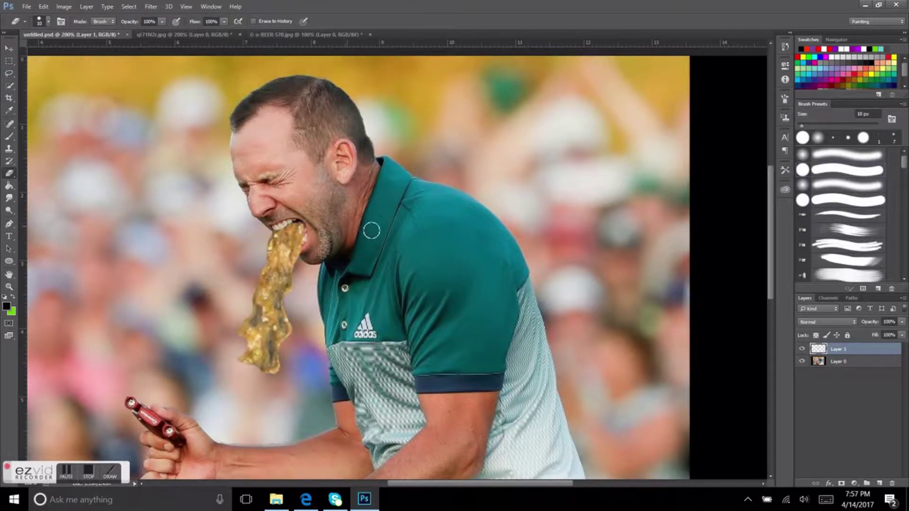
scroll(351, 228, down, 1)
Step: Smudge the stream's top into the lips and bring up Brightness/Contrast for it
key(r)
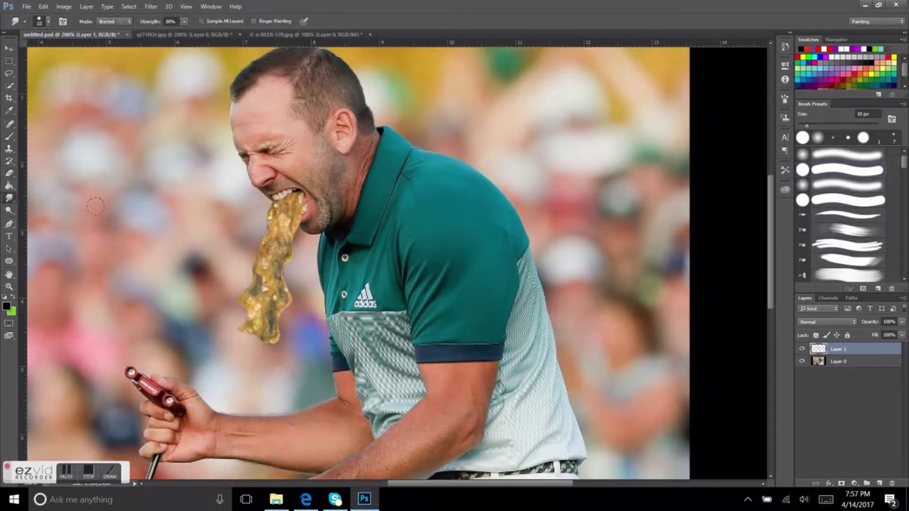
scroll(311, 299, down, 1)
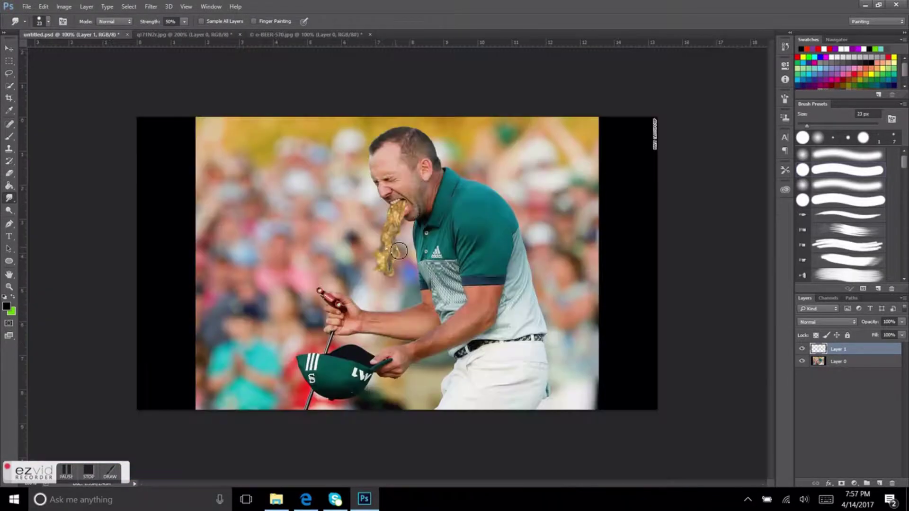
key(i)
click(64, 6)
click(223, 34)
Step: Apply Brightness -9 and Contrast 33 to the stream, then apply Hue/Saturation
drag(618, 223, 635, 245)
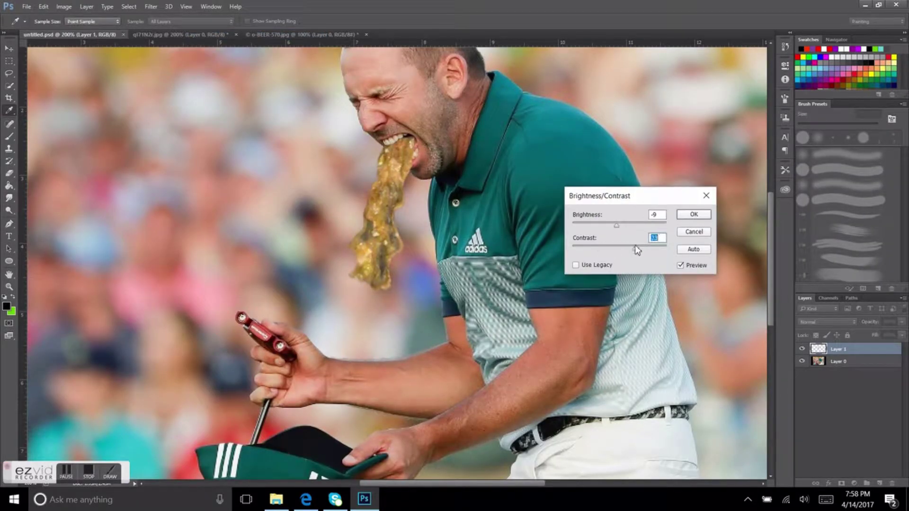
key(Return)
key(ctrl+u)
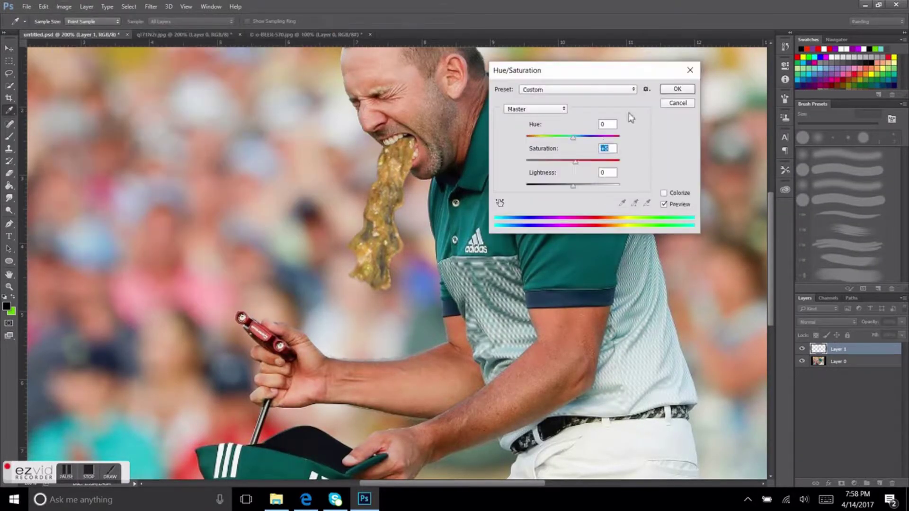
click(678, 89)
Step: Retouch the stream's mouth join with the eraser, toggling its visibility to compare
click(26, 7)
key(Escape)
key(r)
key(e)
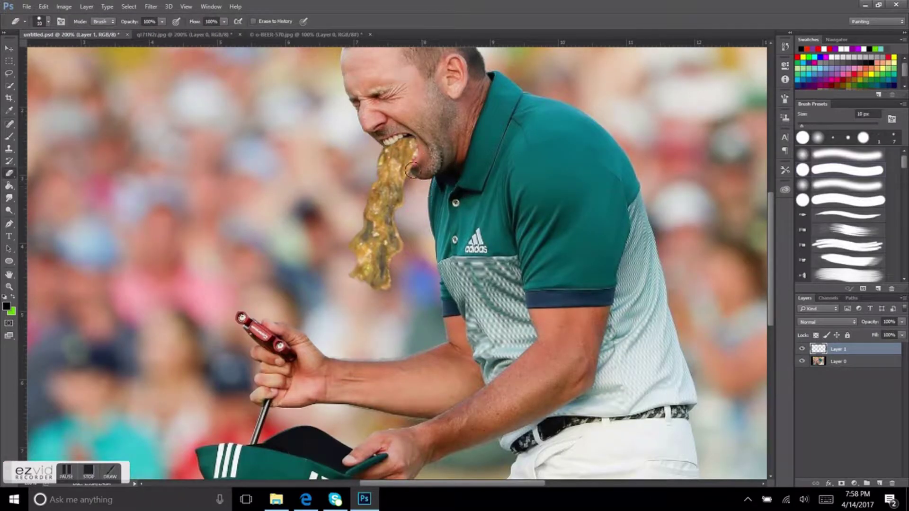
click(802, 349)
scroll(398, 260, down, 1)
Step: In the o-BEER-570.jpg photo, quick-select the pint glass and the hand holding it
key(v)
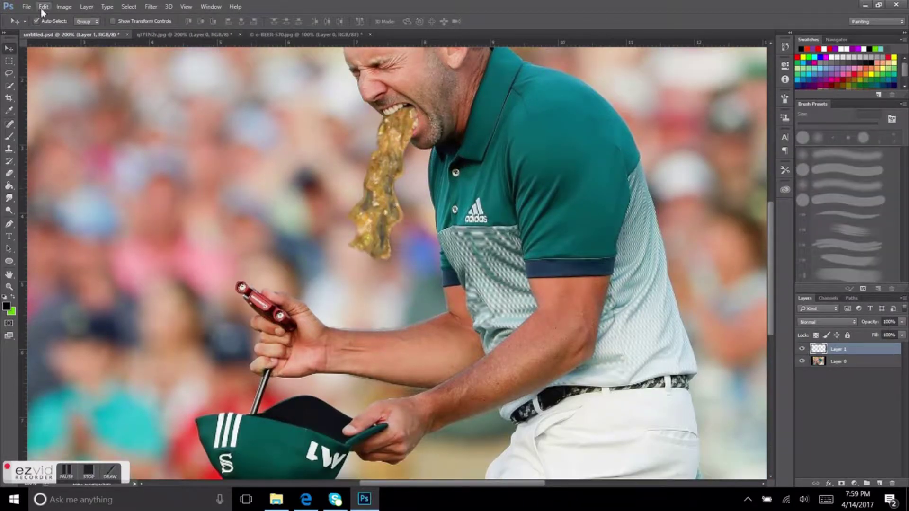
click(306, 34)
key(ctrl+plus)
key(w)
mouse_move(454, 218)
mouse_down()
mouse_move(381, 279)
mouse_move(477, 264)
mouse_move(452, 273)
mouse_move(455, 368)
mouse_move(428, 371)
mouse_up()
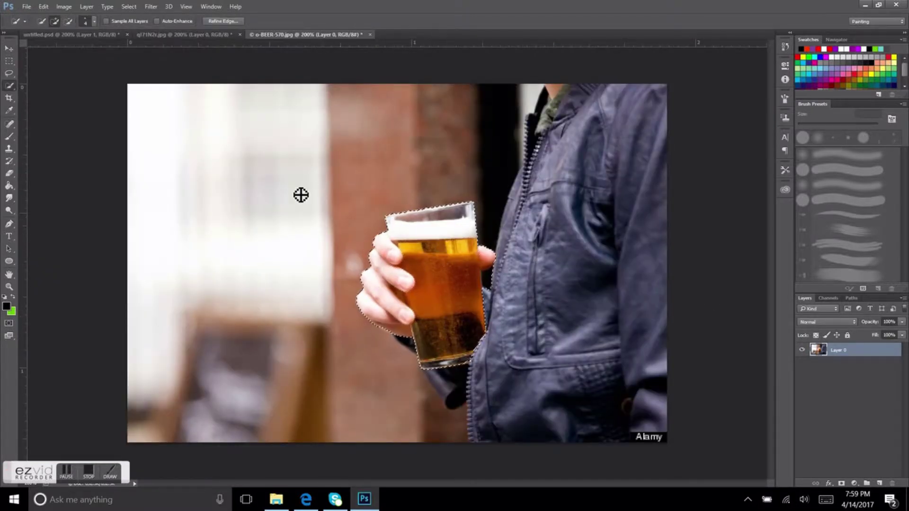
click(68, 21)
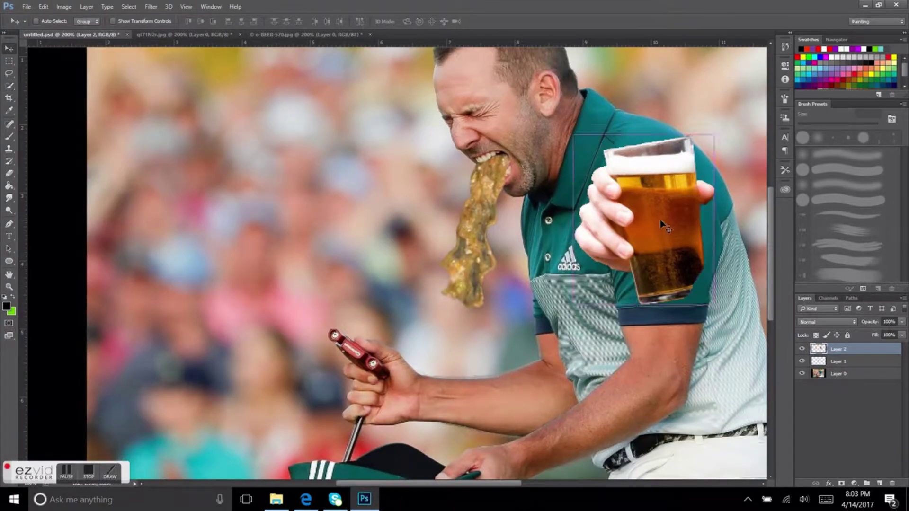
Step: Scale the pasted pint down on the golfer photo and erase its lower edge
drag(702, 150, 720, 137)
key(Return)
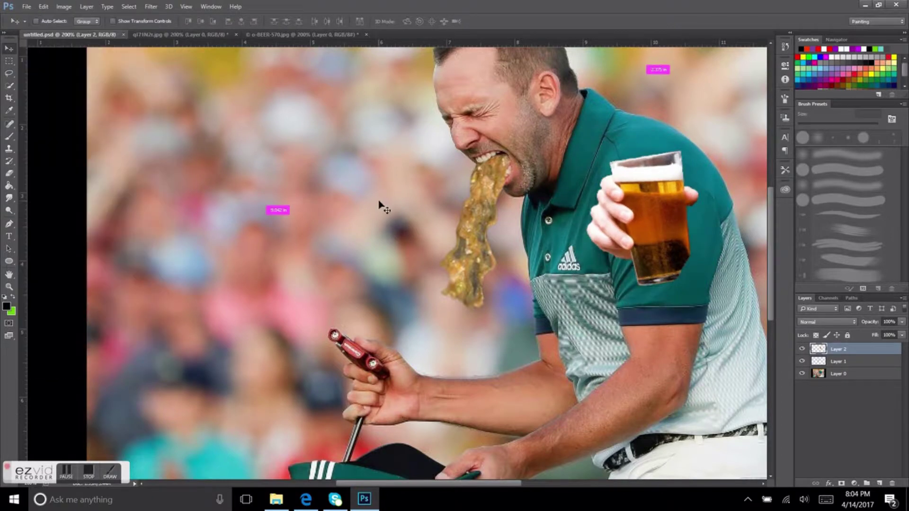
key(ctrl+plus)
key(e)
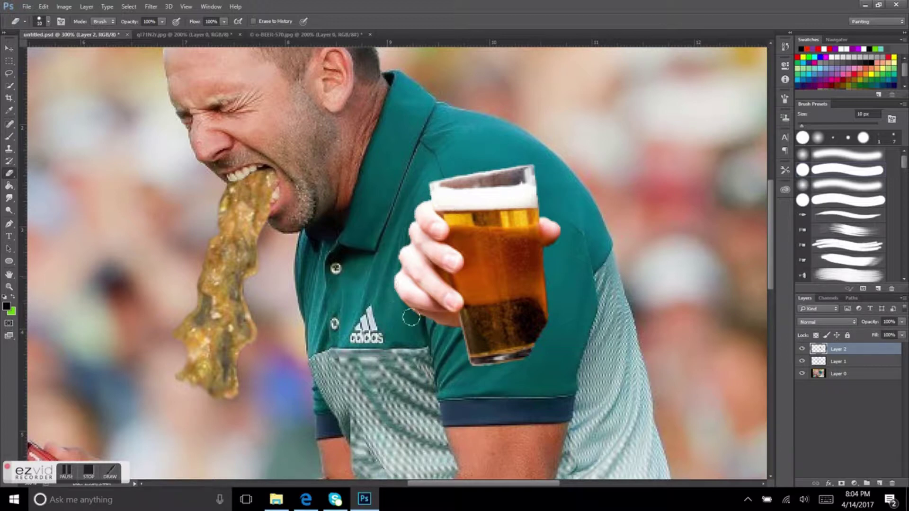
key(ctrl+alt+t)
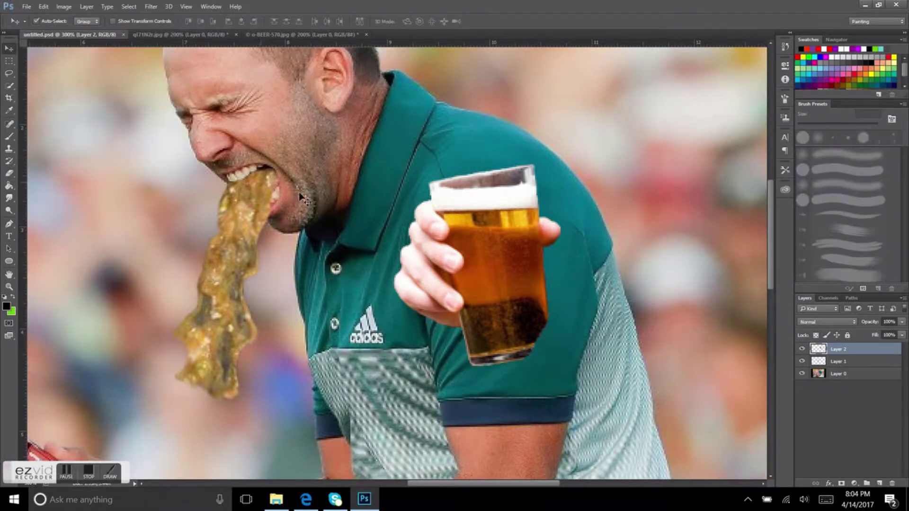
Step: Place the duplicated glass beside the hand and erase its upper part
drag(503, 260, 492, 258)
drag(490, 223, 603, 302)
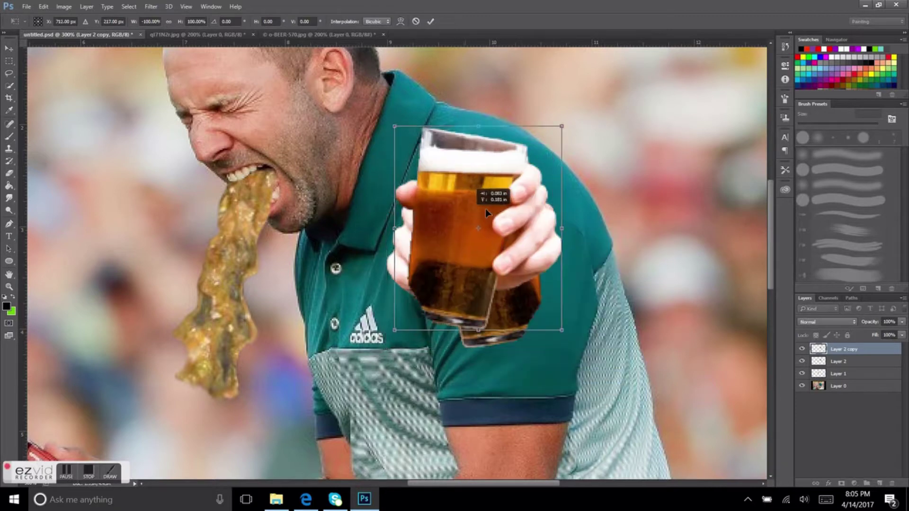
key(Return)
key(e)
drag(559, 251, 644, 243)
mouse_move(568, 308)
mouse_down()
mouse_move(663, 359)
mouse_move(673, 265)
mouse_up()
Step: Move and rotate the remaining glass bottom under the original pint, then erase leftover fragments
key(ctrl+t)
drag(587, 383, 516, 326)
mouse_move(558, 341)
mouse_down()
mouse_move(544, 268)
mouse_move(531, 299)
mouse_up()
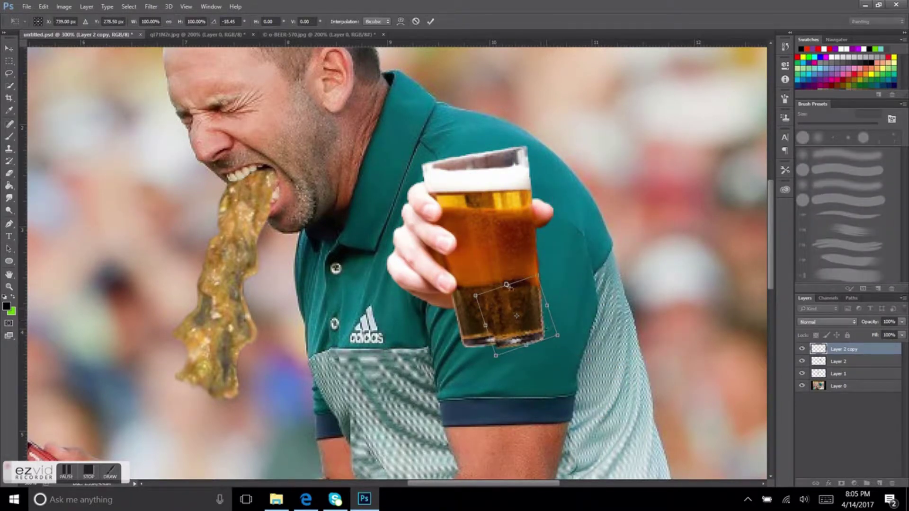
key(Return)
key(e)
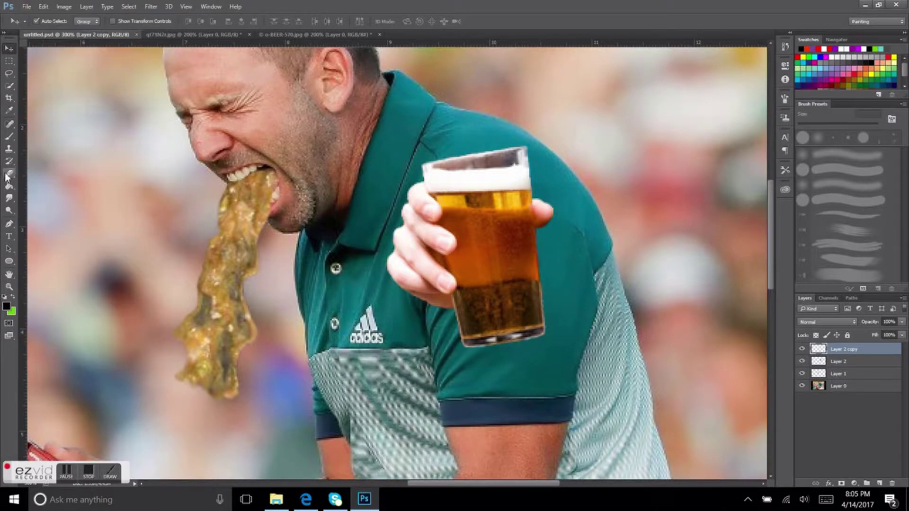
click(44, 21)
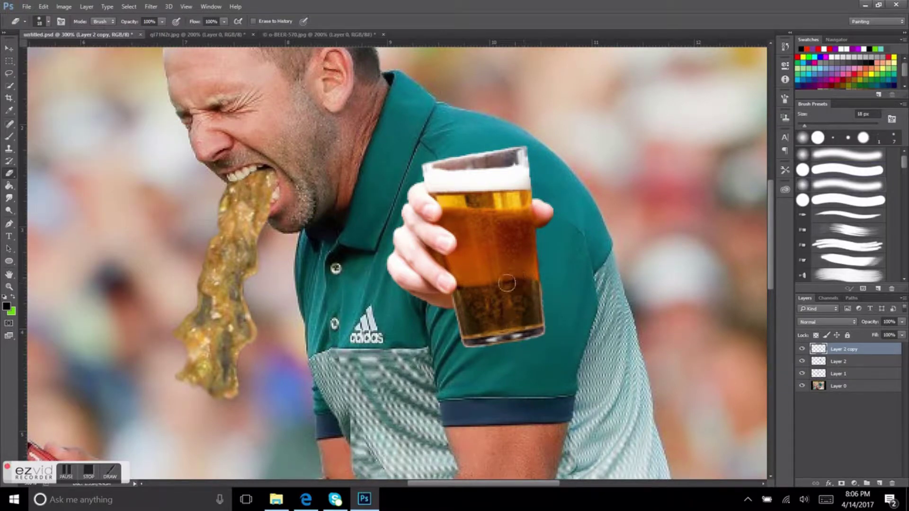
click(211, 6)
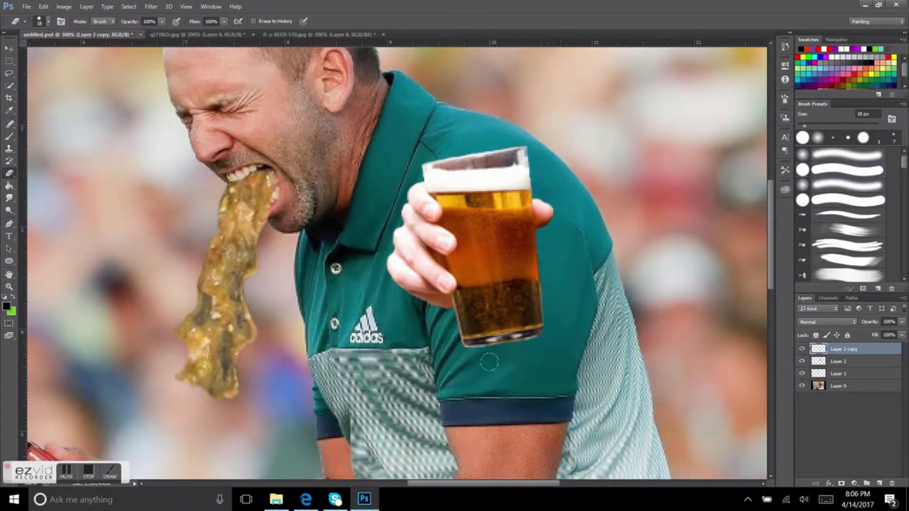
key(alt+bracketleft)
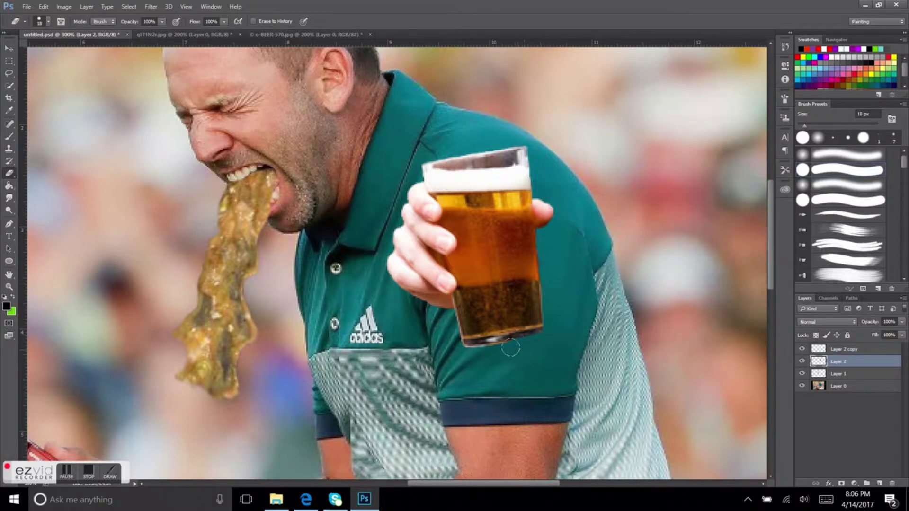
Step: Merge the two beer glass layers and move the pint into the golfer's hand
key(v)
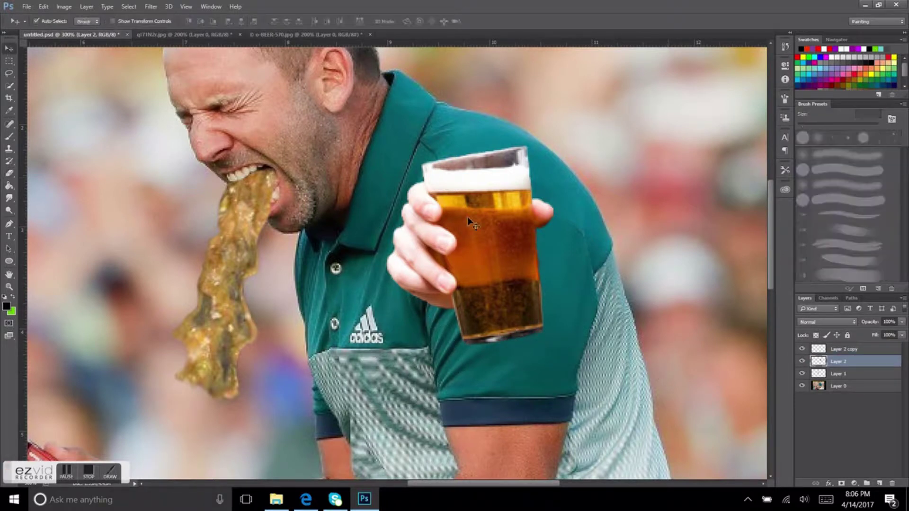
shift+click(874, 349)
right_click(874, 360)
click(644, 353)
mouse_move(518, 238)
mouse_down()
mouse_move(559, 242)
mouse_move(516, 213)
mouse_up()
key(e)
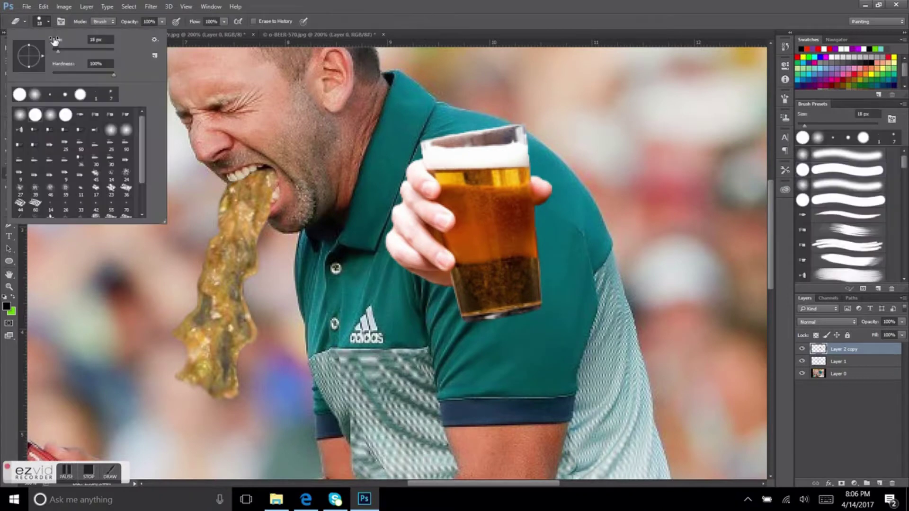
Step: Scale the pint down to about 93% and set a 74 px Clone Stamp brush
key(s)
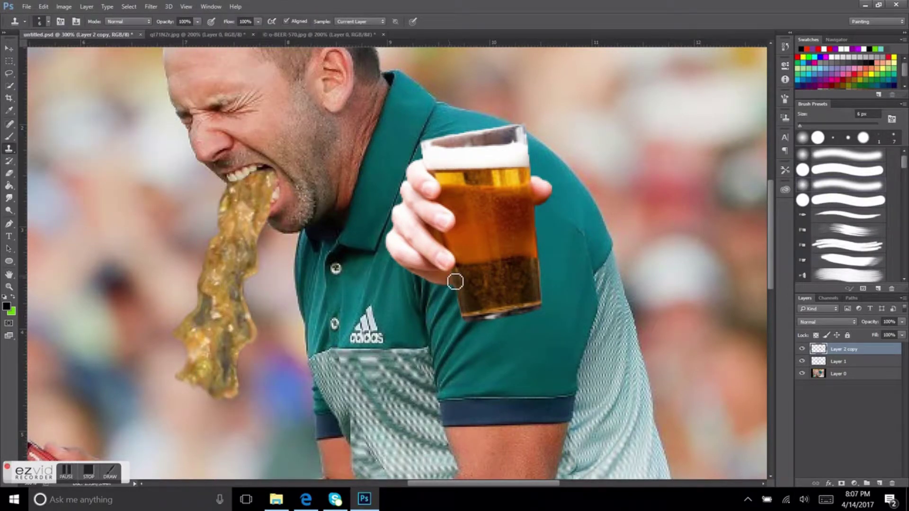
key(i)
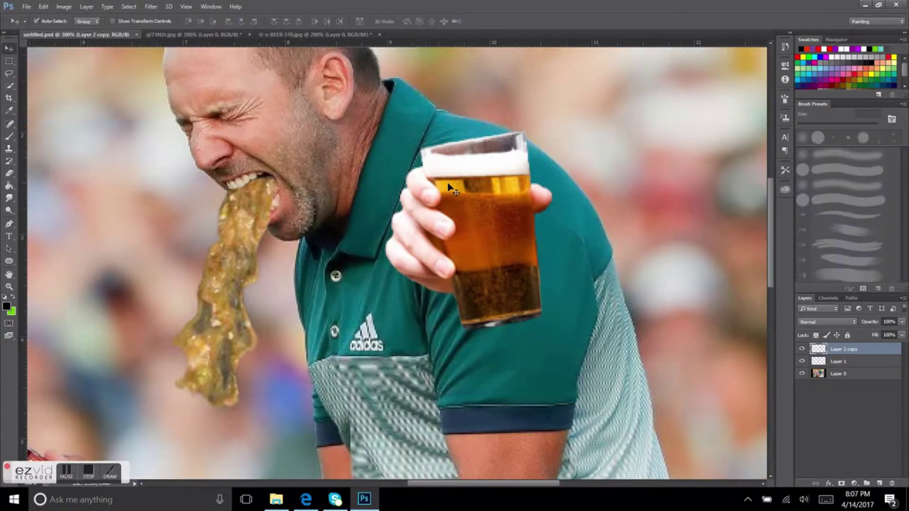
click(64, 6)
click(218, 29)
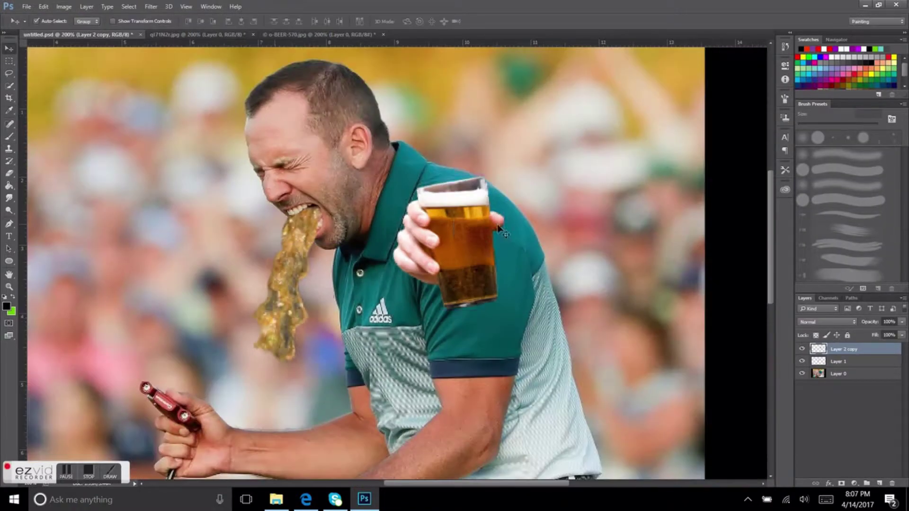
key(ctrl+t)
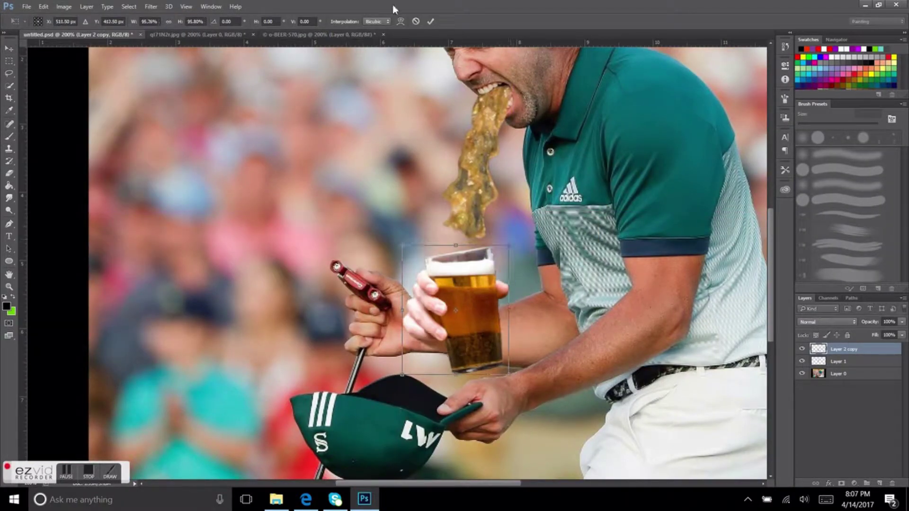
drag(500, 230, 493, 240)
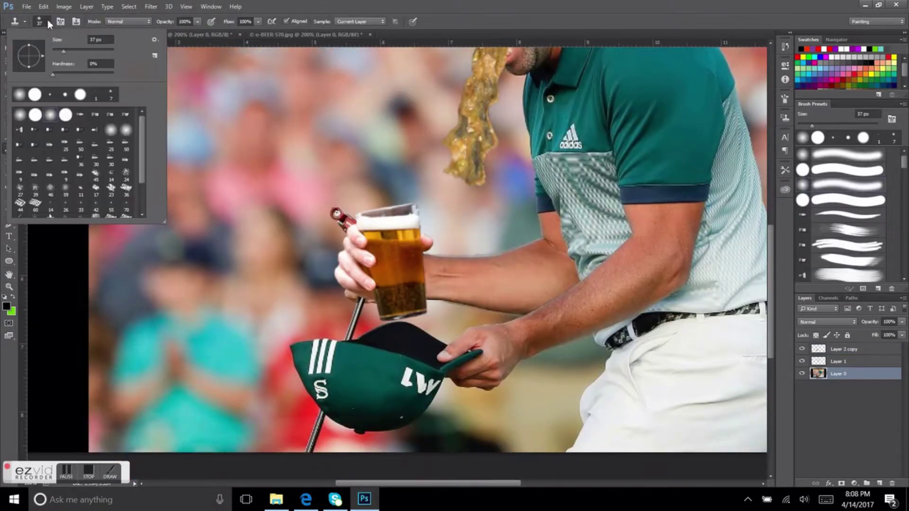
click(49, 24)
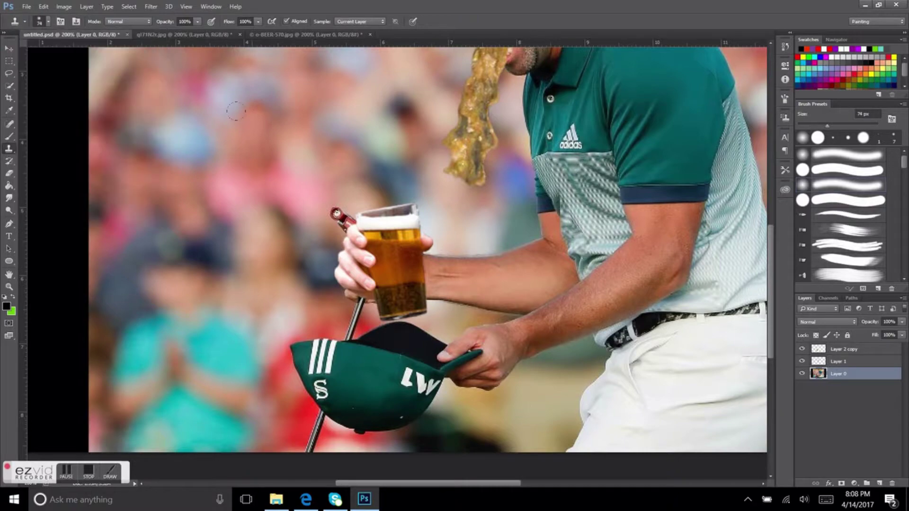
Step: Resize the clone brush and start cloning background over the shaft near the cap
scroll(189, 180, down, 2)
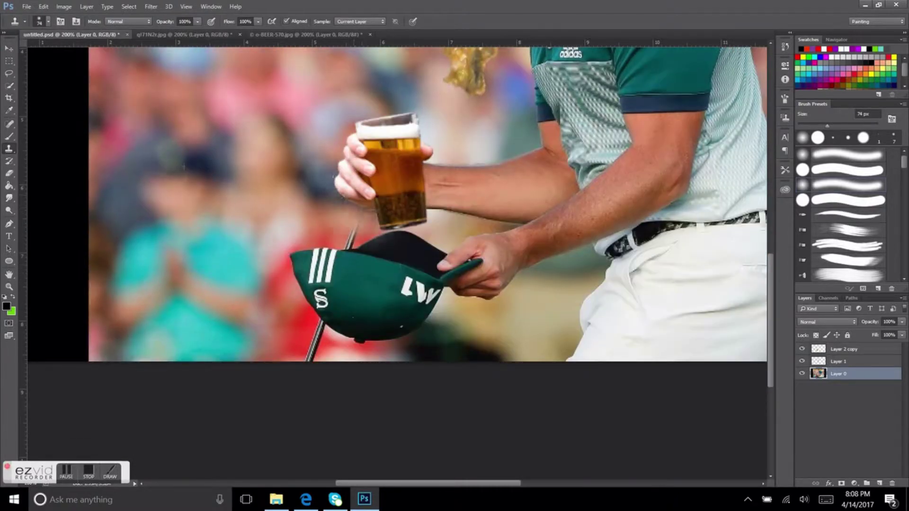
scroll(189, 181, up, 2)
key(v)
click(26, 6)
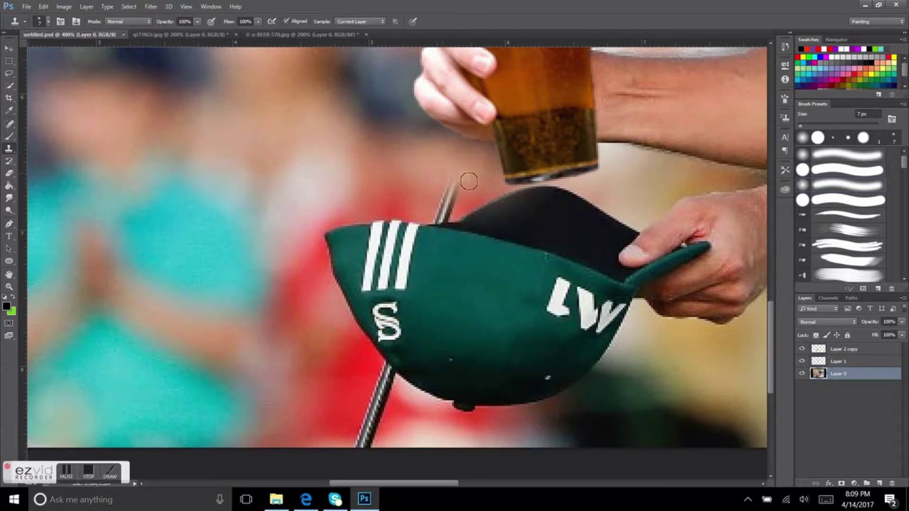
click(48, 21)
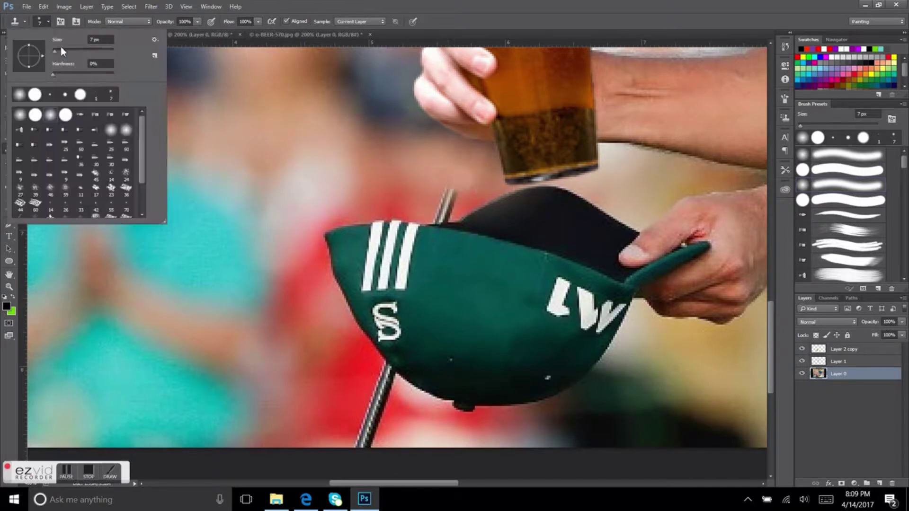
drag(443, 156, 450, 190)
scroll(337, 245, down, 3)
Step: Clone red background over the shaft below the cap, finishing with a 21 px brush
drag(336, 246, 306, 264)
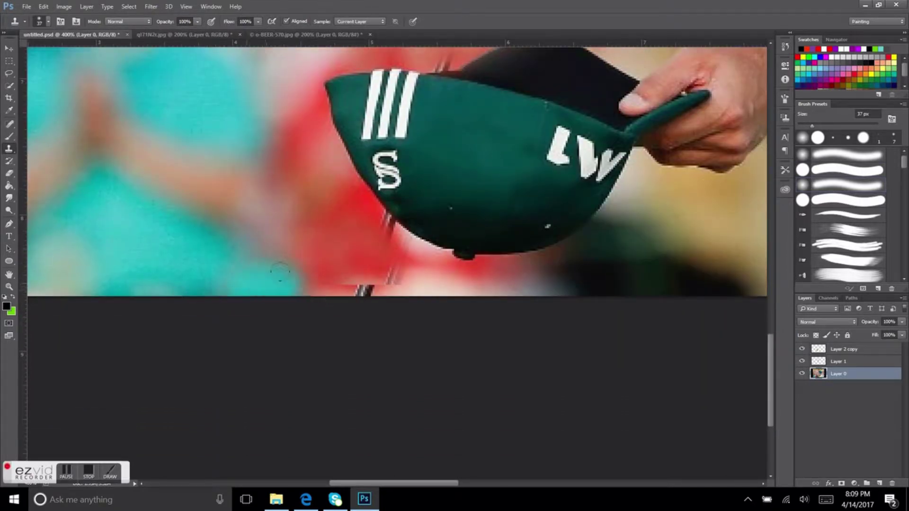
drag(398, 275, 450, 284)
right_click(242, 222)
click(48, 21)
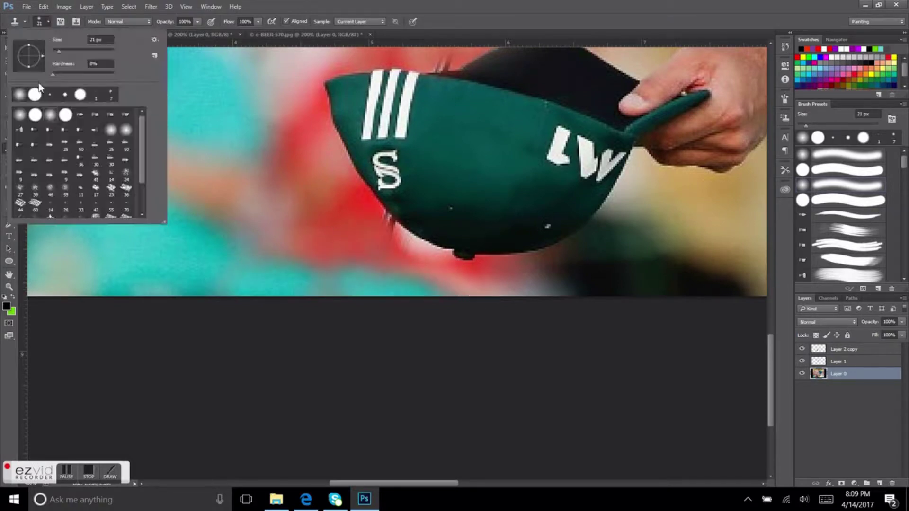
click(8, 47)
scroll(87, 165, up, 2)
Step: Quick-select the green cap and paste it onto its own layer
key(w)
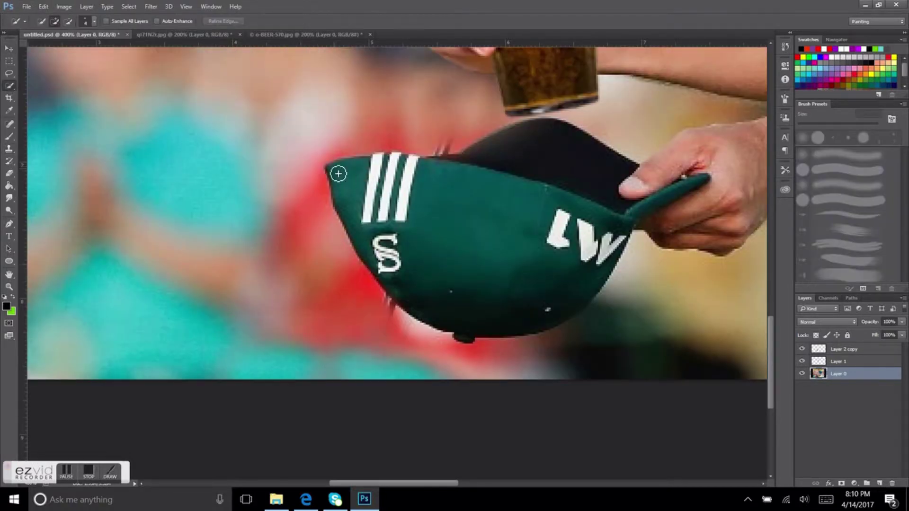
drag(334, 172, 403, 190)
click(43, 6)
click(60, 87)
key(ctrl+v)
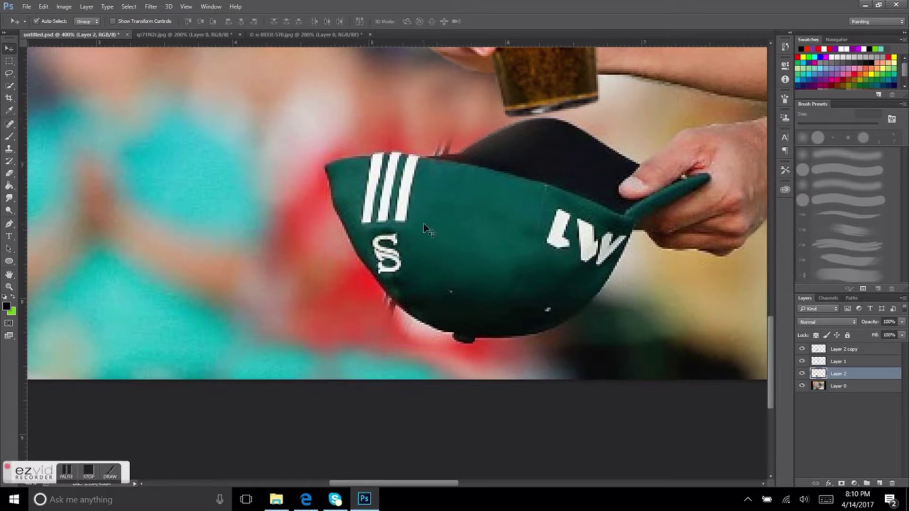
Step: Erase stray edges on the cap layer with a 6 px eraser
key(s)
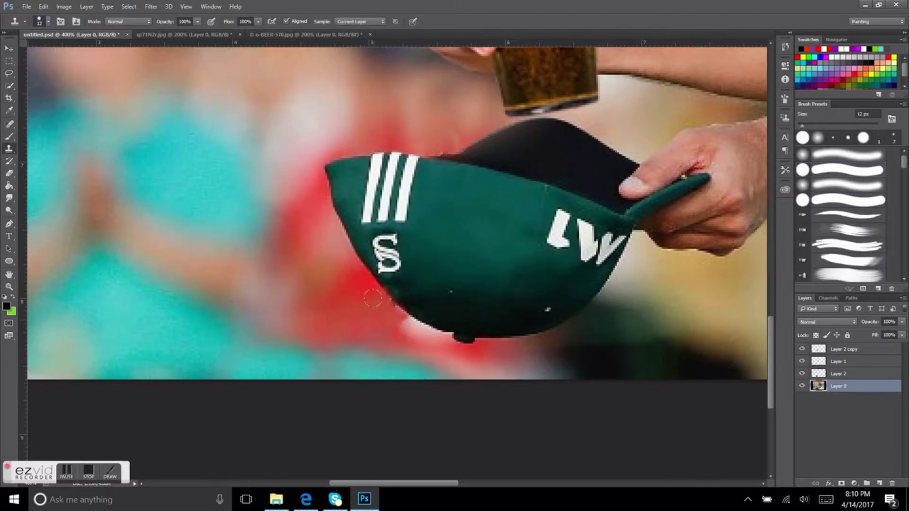
click(838, 374)
key(e)
click(48, 21)
click(379, 294)
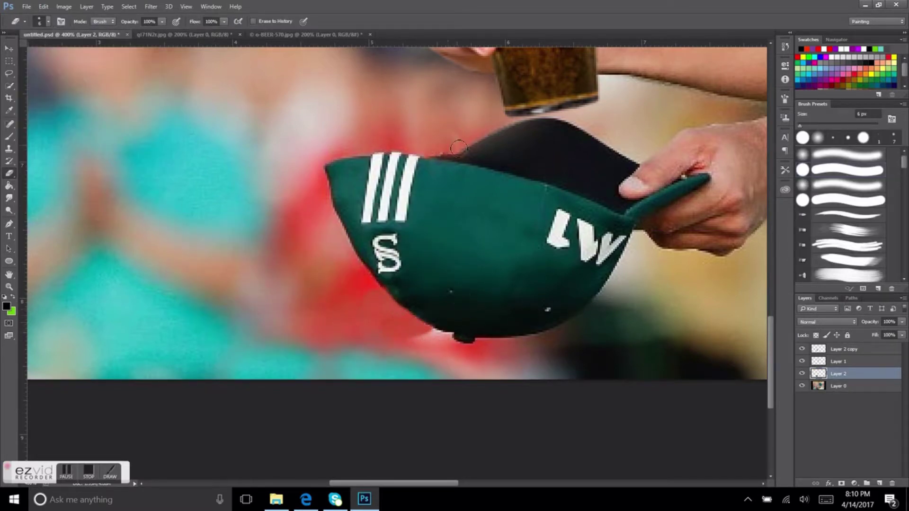
Step: On the background layer, clone over leftover shaft bits near the cap with a soft brush
key(alt+[)
key(s)
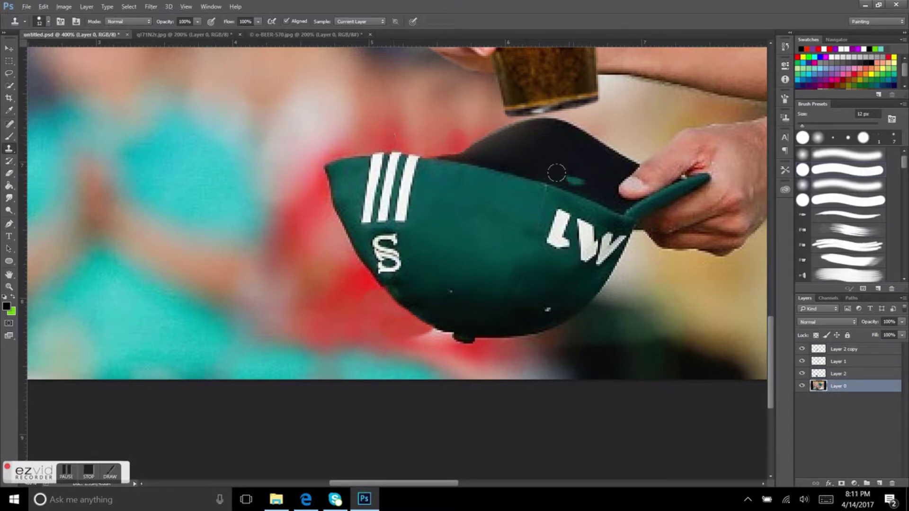
key(shift+[)
alt+click(414, 138)
click(614, 165)
scroll(380, 260, down, 3)
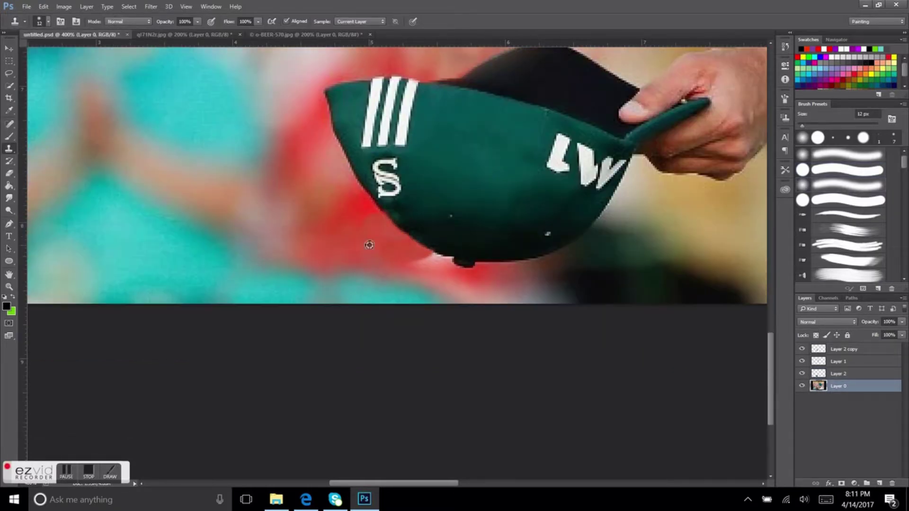
Step: Touch up the cap layer with the eraser and save the document
key(e)
click(838, 374)
scroll(538, 268, up, 2)
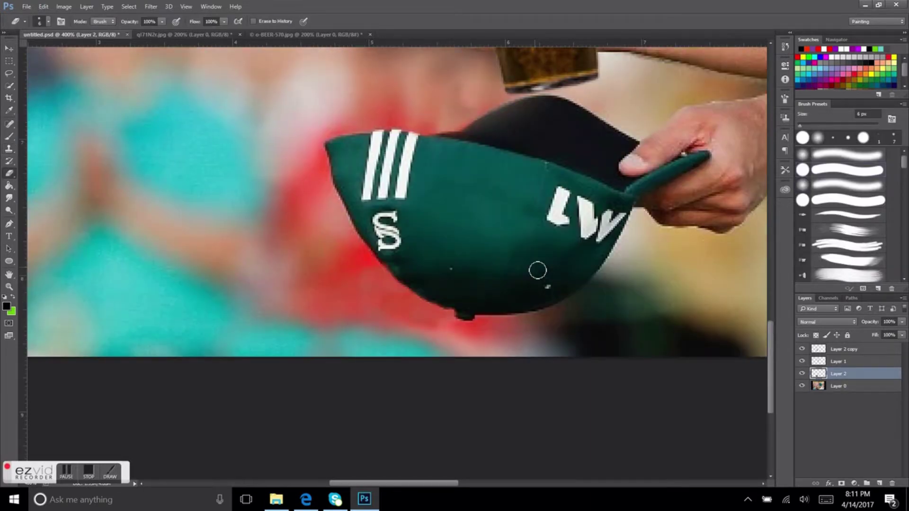
key(ctrl+1)
click(26, 7)
click(41, 126)
key(ctrl+plus)
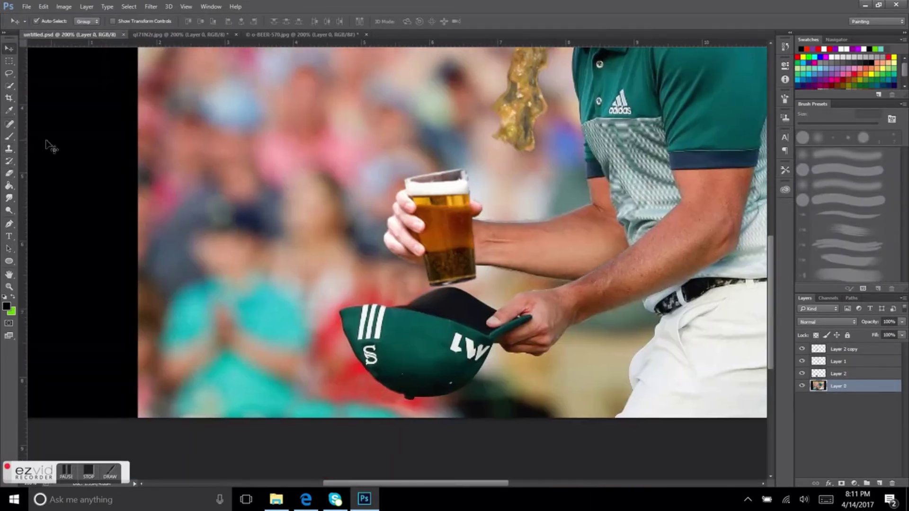
Step: Clone blurred background over the red area under the cap, then undo those strokes
key(s)
drag(358, 270, 326, 379)
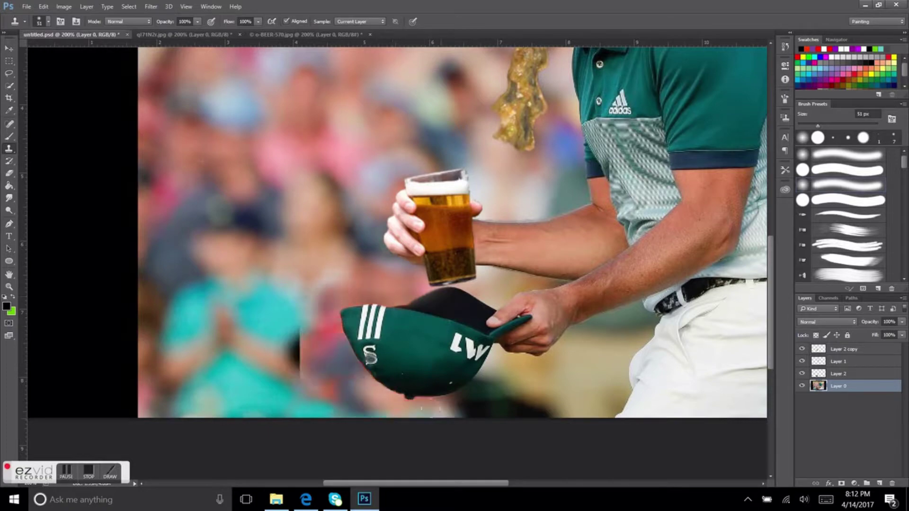
drag(308, 341, 348, 419)
key(ctrl+alt+z)
key(ctrl+alt+z)
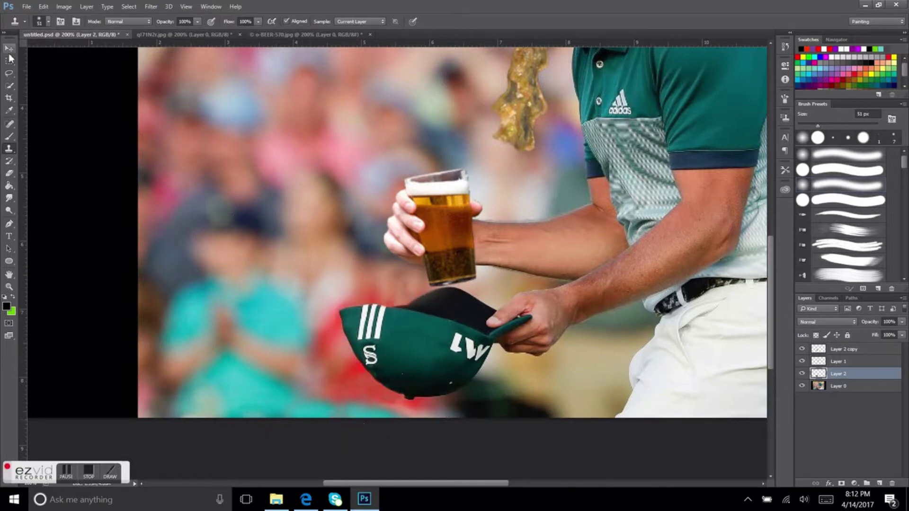
Step: Undo the stray dark clone dab under the cap and save the document
scroll(282, 244, down, 3)
click(289, 249)
scroll(281, 244, up, 2)
scroll(274, 265, down, 2)
key(ctrl+alt+z)
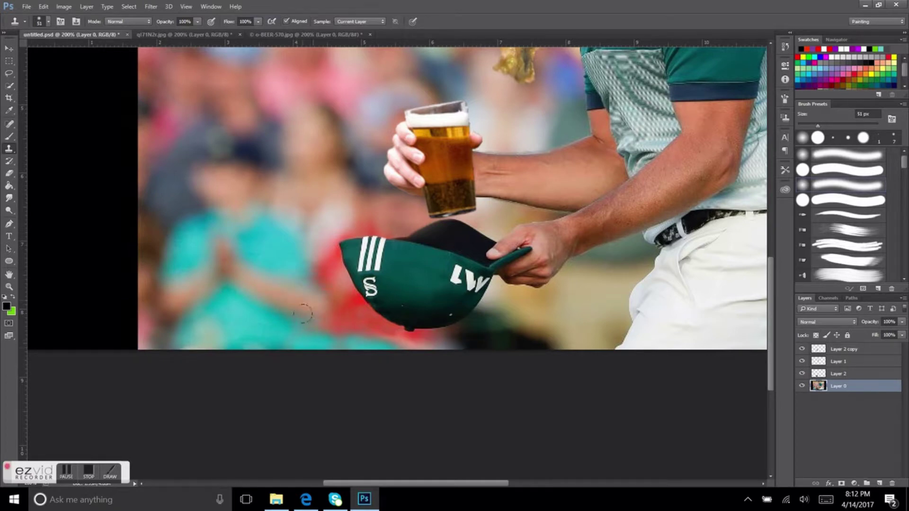
scroll(332, 327, down, 2)
scroll(182, 156, up, 1)
key(ctrl+alt+z)
key(v)
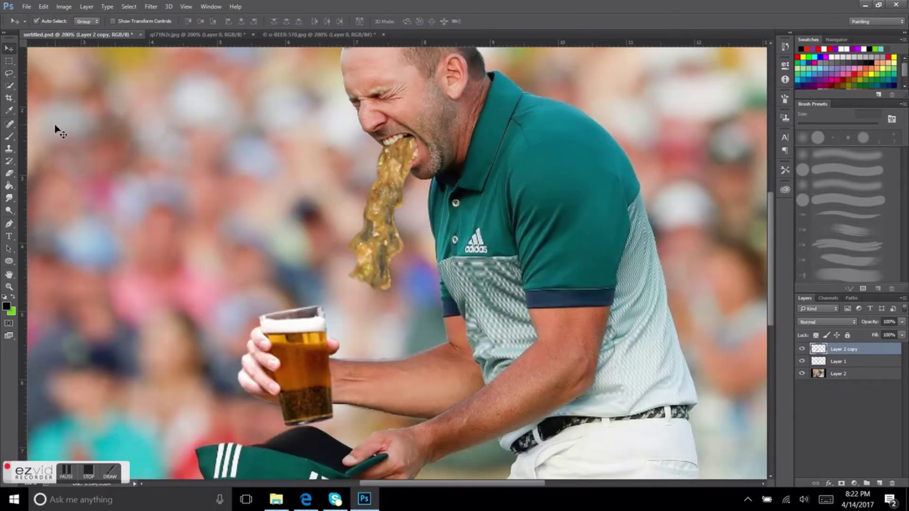
Step: Zoom in and quick-select the hand holding the beer glass
key(ctrl+plus)
key(w)
mouse_move(186, 309)
mouse_down()
mouse_move(195, 205)
mouse_move(229, 378)
mouse_up()
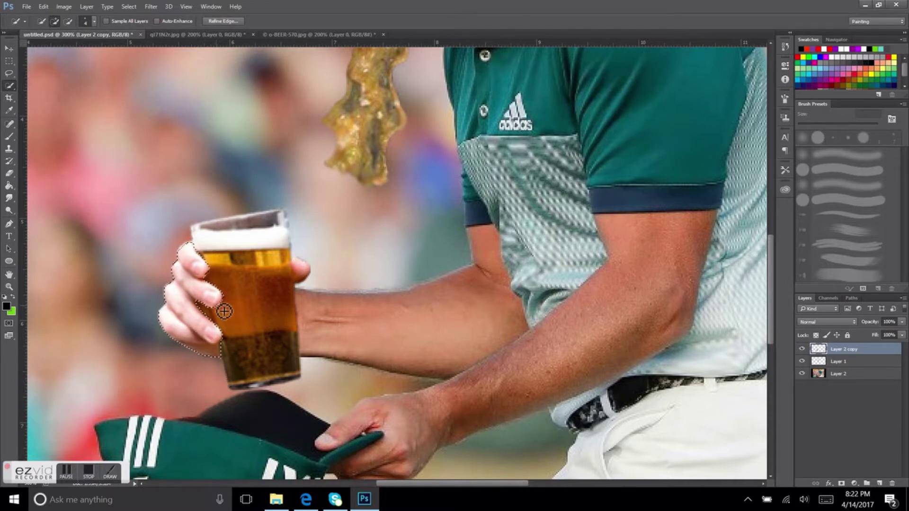
key(v)
Step: Apply a Color Balance adjustment of +35 red to the selected hand
click(65, 6)
click(222, 112)
key(ctrl+minus)
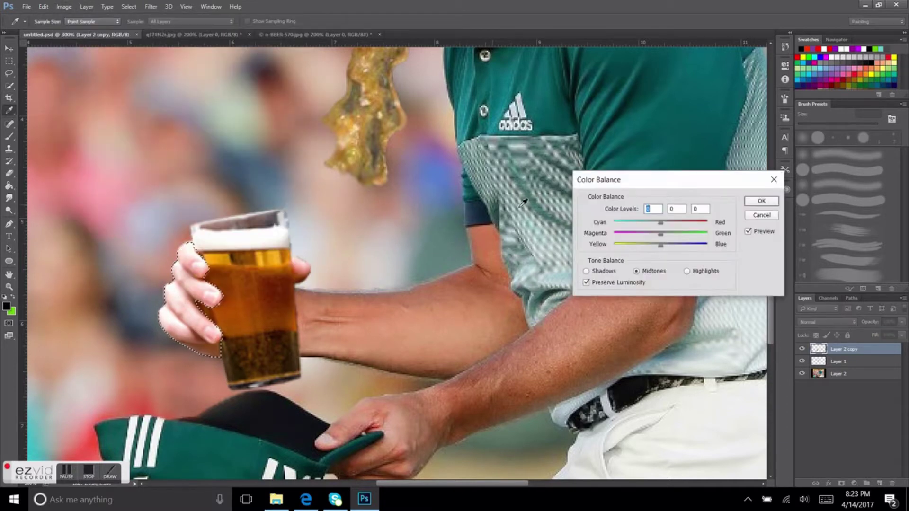
drag(672, 189, 558, 87)
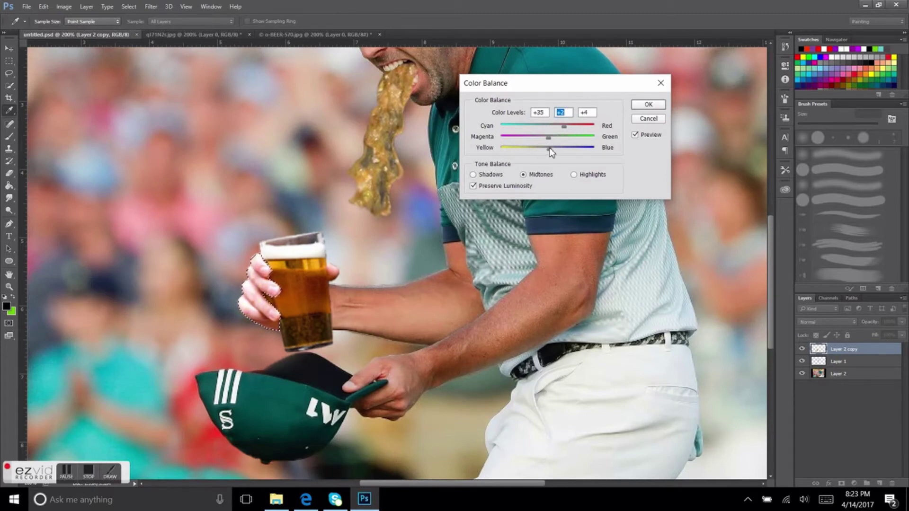
key(Return)
Step: Raise the hand's saturation with Hue/Saturation, apply it, and deselect the hand
key(ctrl+u)
drag(568, 67, 544, 176)
drag(547, 266, 526, 242)
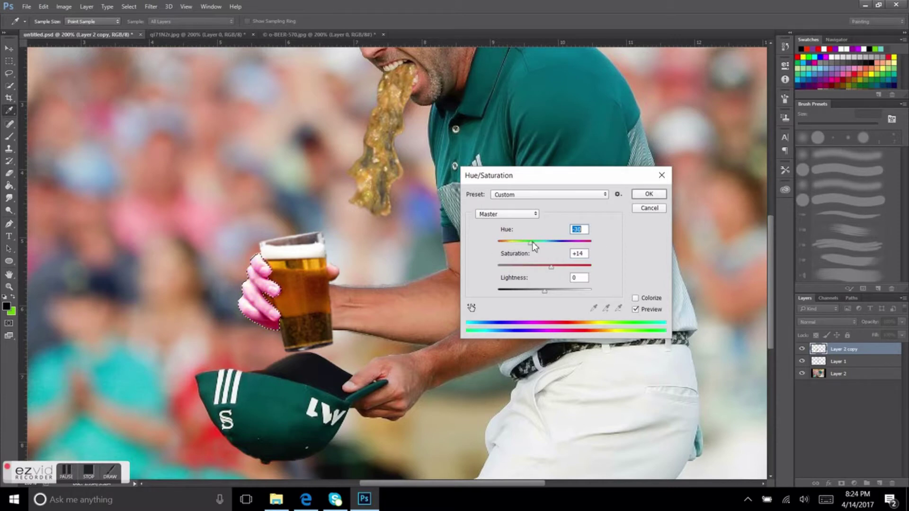
text(0)
key(Return)
key(w)
right_click(357, 275)
click(374, 60)
Step: Set the pint and hand's Brightness to -24 and Contrast to -46
key(ctrl+minus)
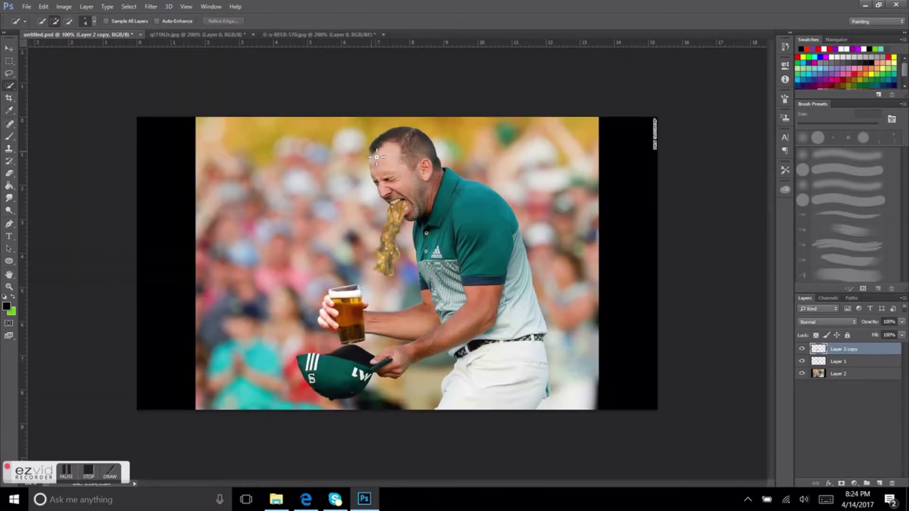
key(i)
key(alt+i)
key(j)
key(c)
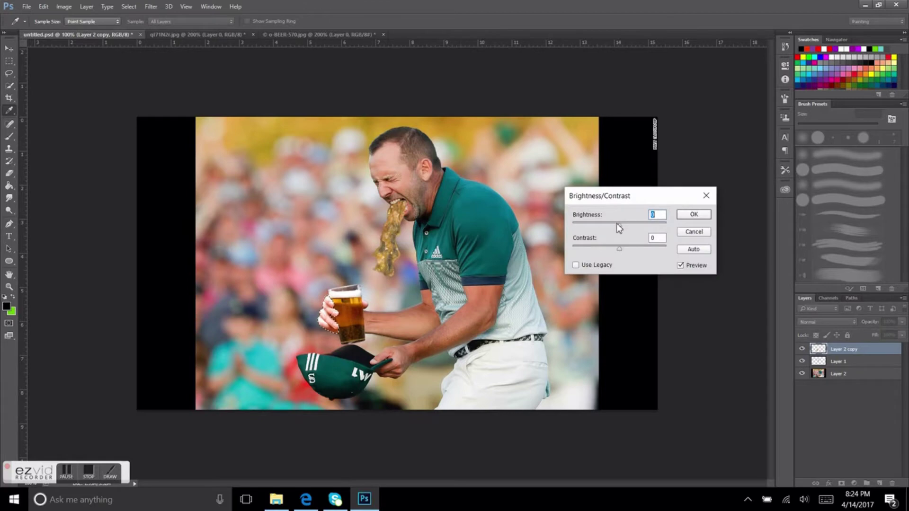
key(ctrl+plus)
drag(597, 247, 577, 247)
drag(617, 225, 612, 225)
click(694, 215)
Step: Select the vomit stream's layer and boost its contrast with Brightness/Contrast
key(w)
key(ctrl+minus)
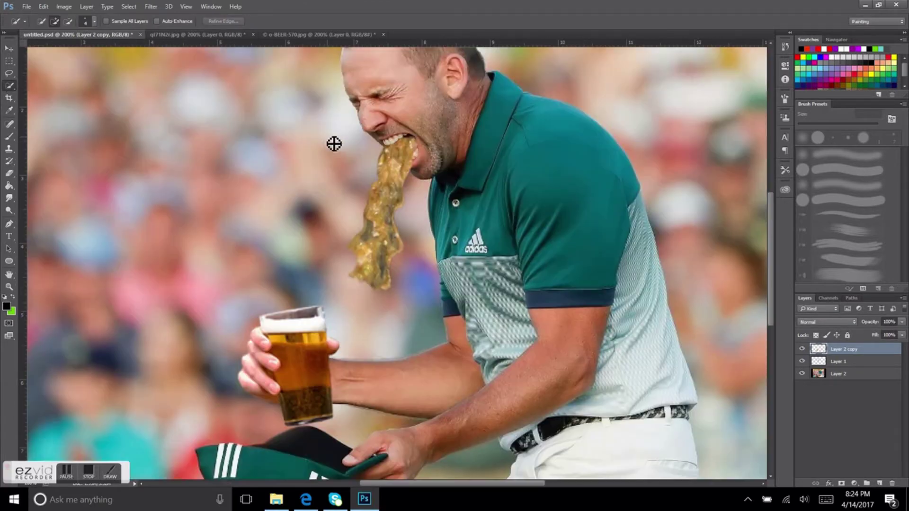
key(ctrl+plus)
key(i)
key(alt+bracketleft)
key(alt+i)
key(j)
key(c)
mouse_move(613, 225)
mouse_down()
mouse_move(666, 248)
mouse_move(597, 248)
mouse_up()
Step: Apply the stream's contrast boost and raise its saturation to +11
key(Return)
key(alt+i)
key(j)
key(h)
drag(545, 265, 550, 266)
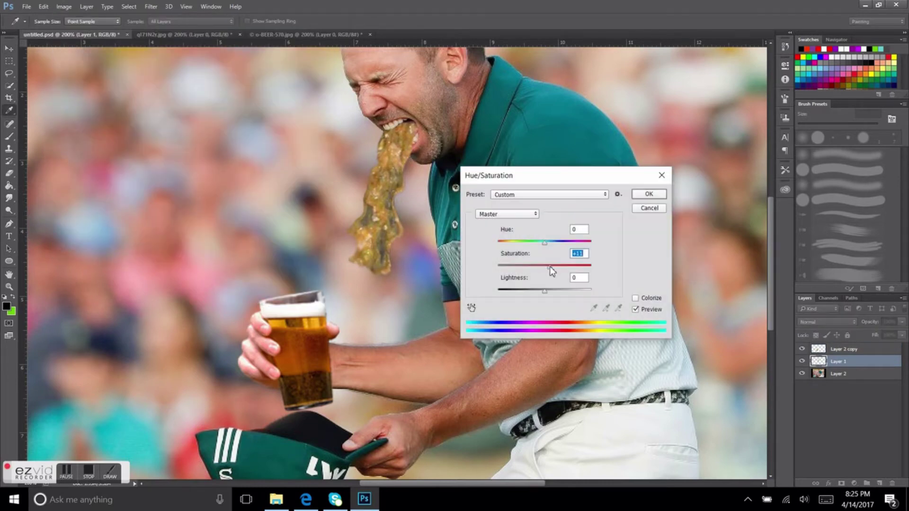
click(646, 194)
Step: Save the document, duplicate the vomit stream layer, and select the original layer beneath it
key(v)
key(ctrl+minus)
key(ctrl+plus)
key(ctrl+s)
key(alt+l)
key(d)
click(741, 251)
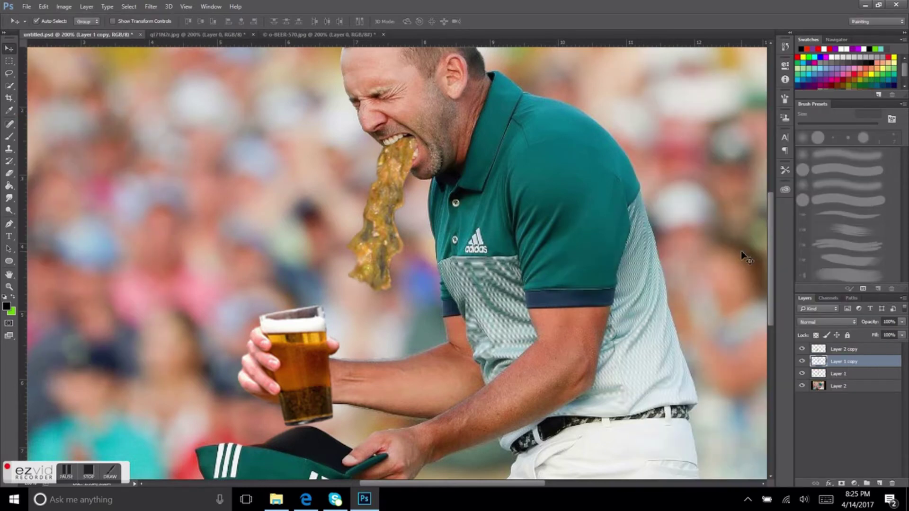
key(e)
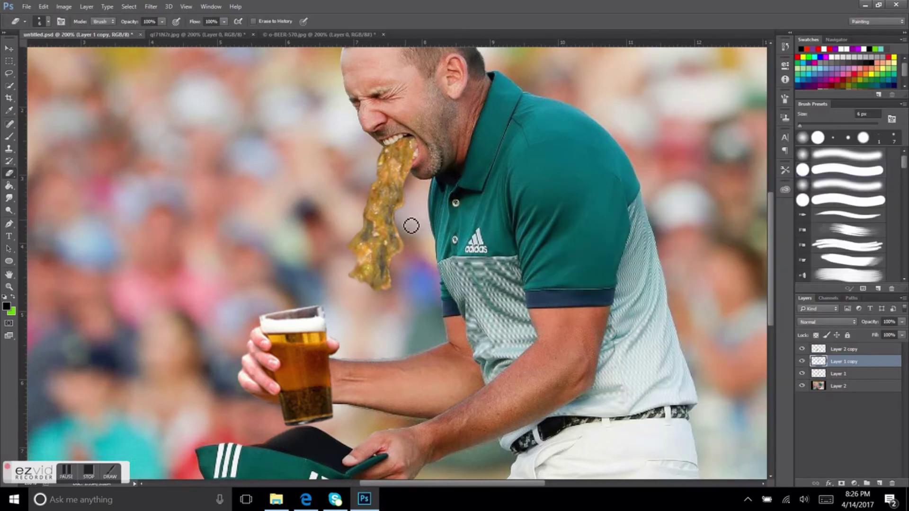
key(alt+bracketleft)
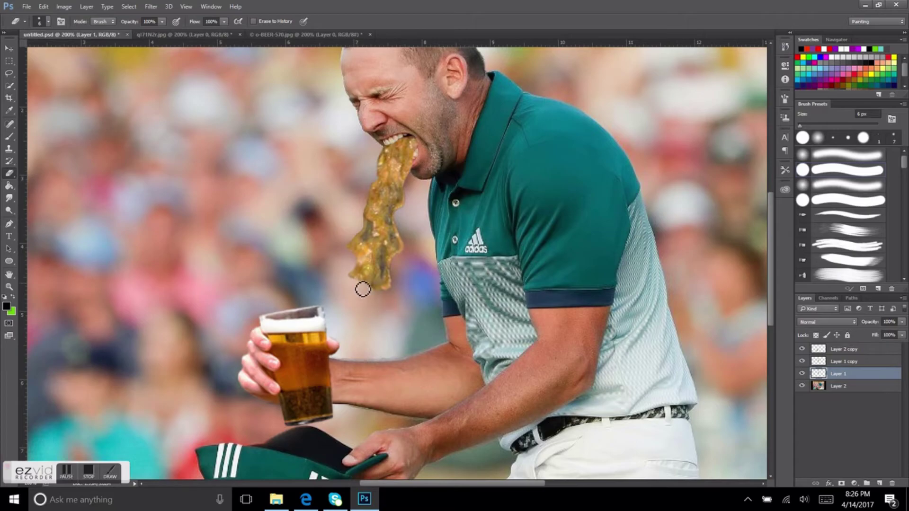